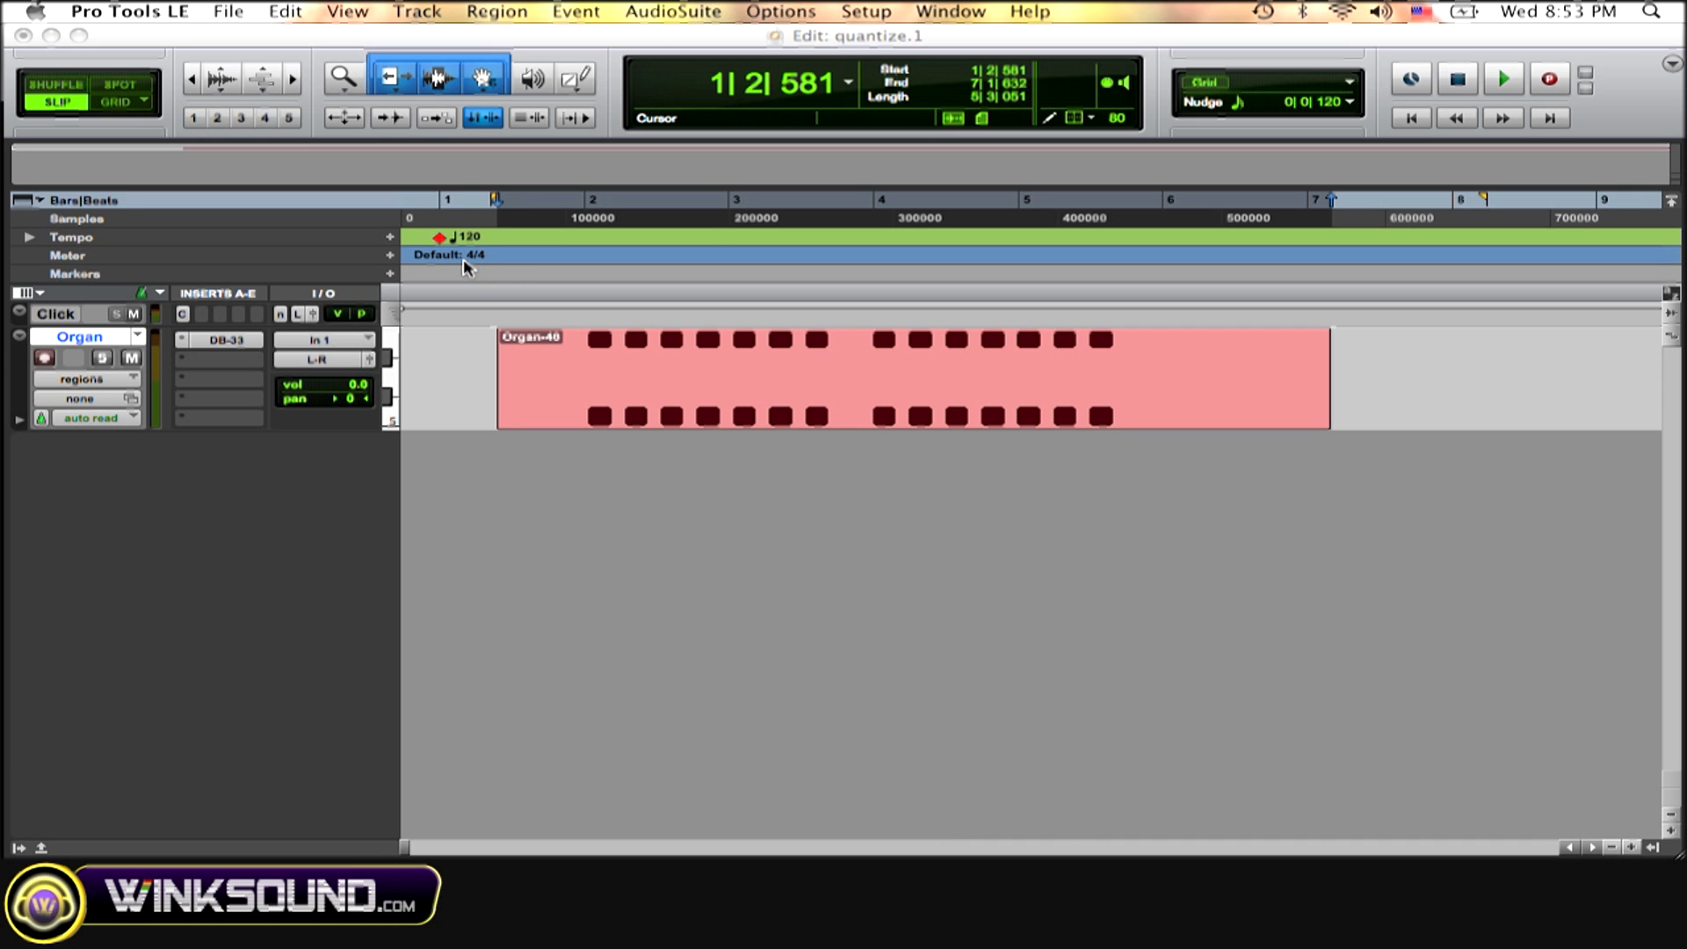
- Play back the unquantized organ part, then select the entire Organ-46 region
left_click(462, 288)
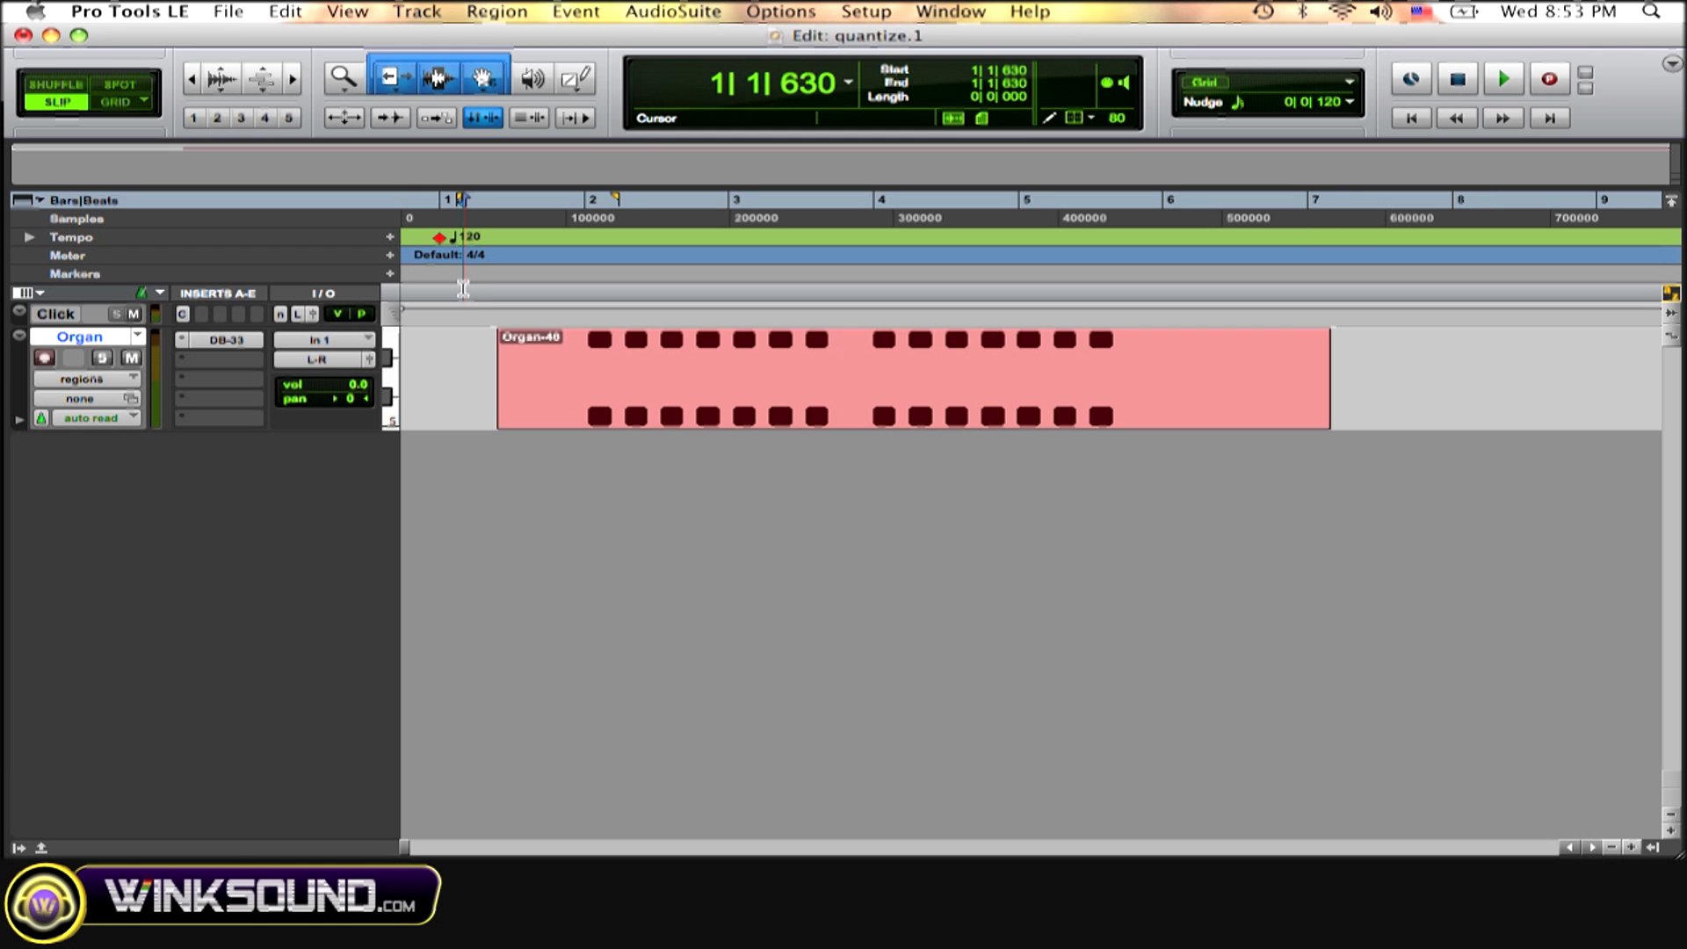
key("space")
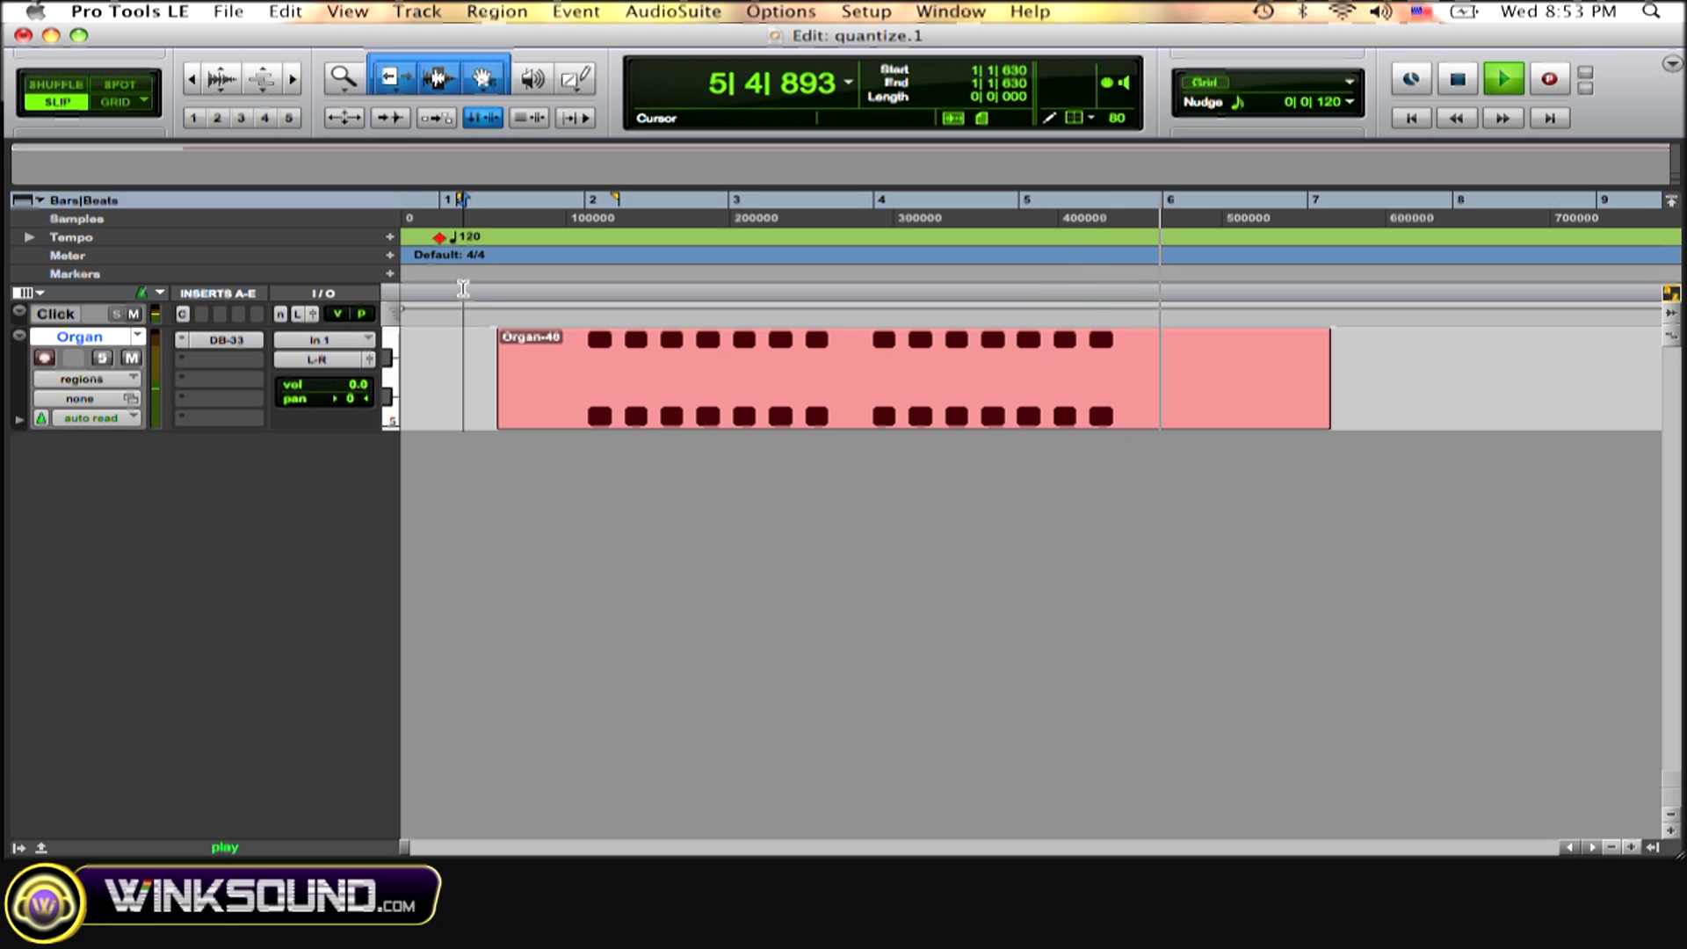
key("space")
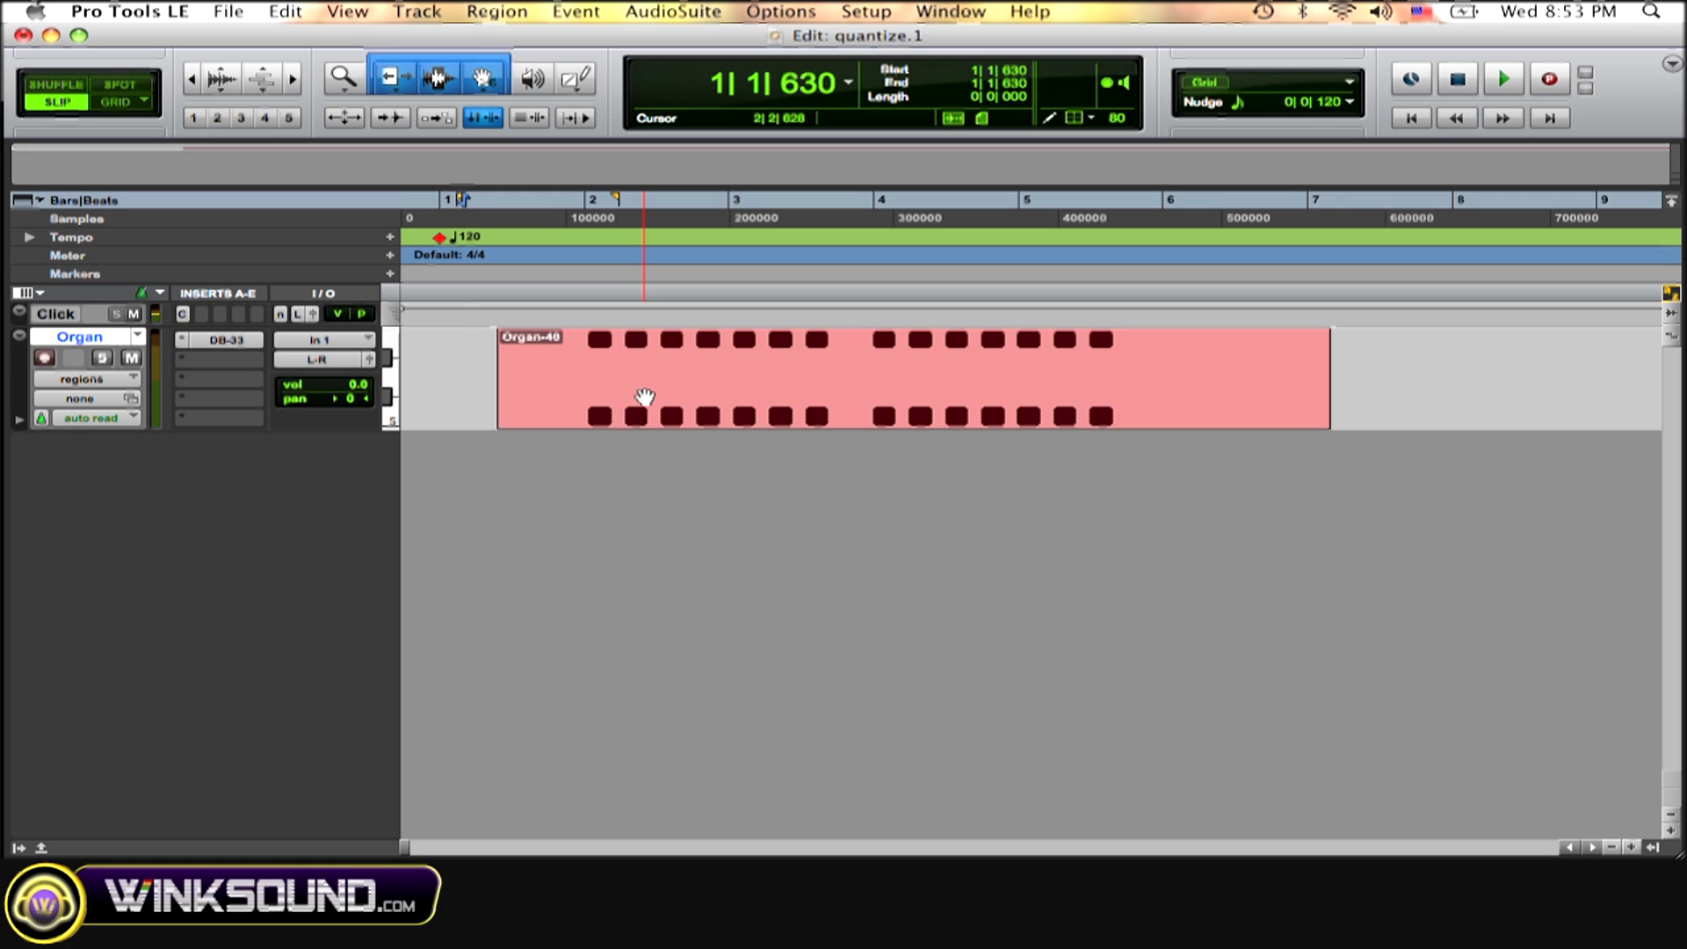
left_click(645, 397)
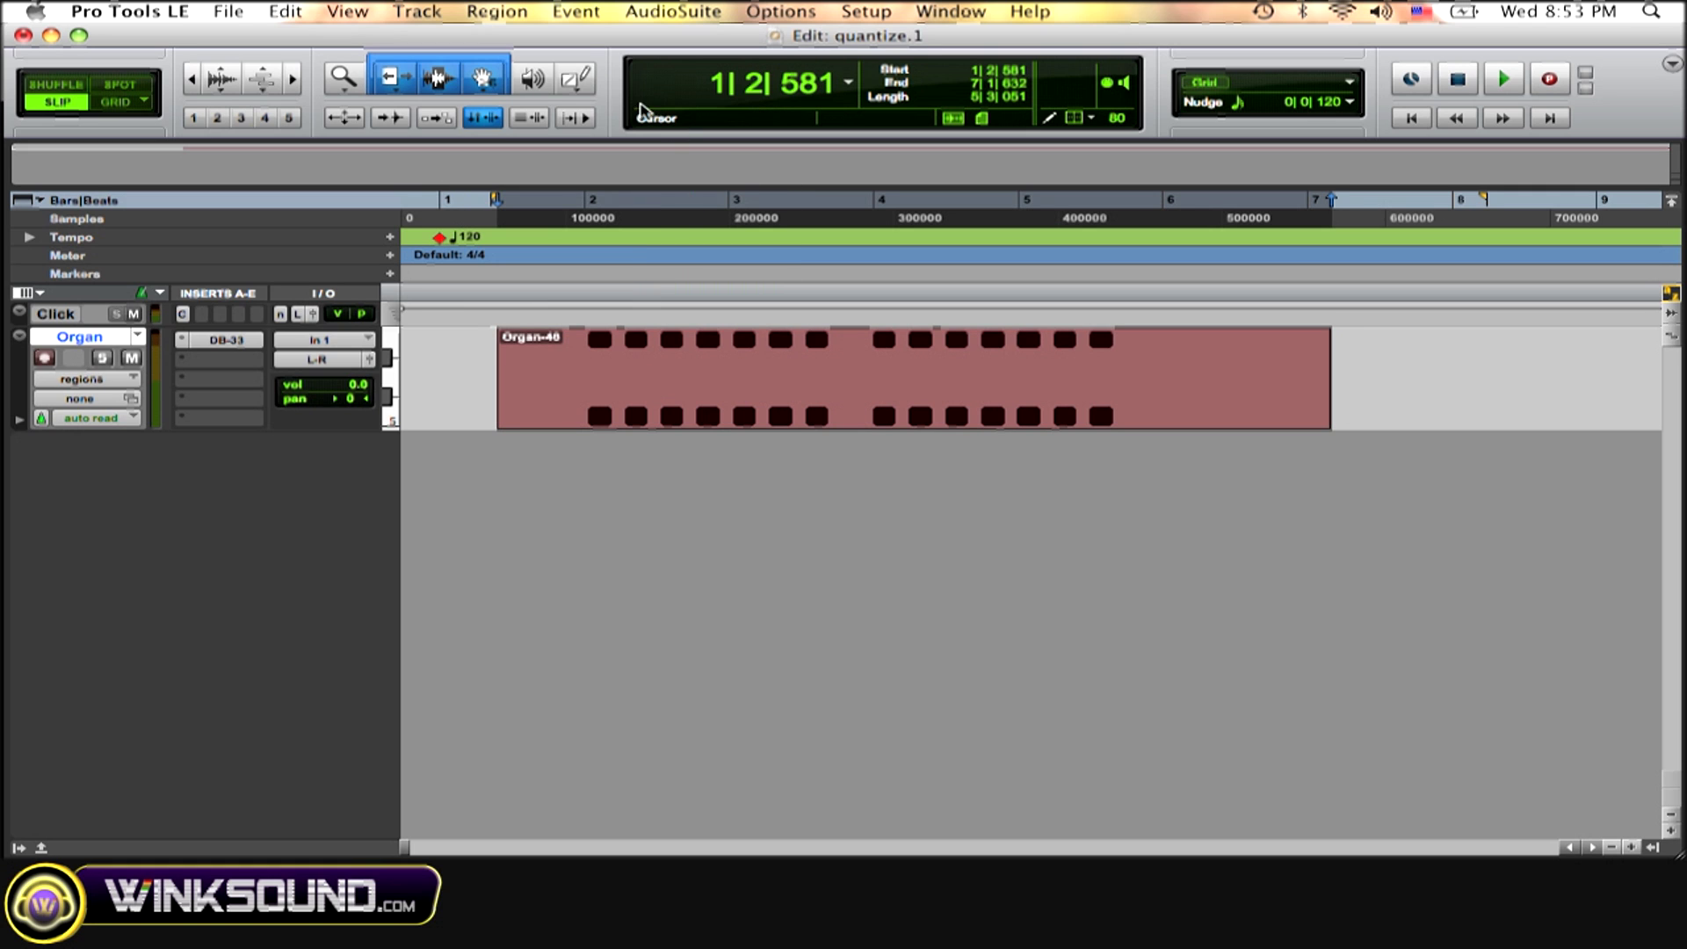
left_click(588, 15)
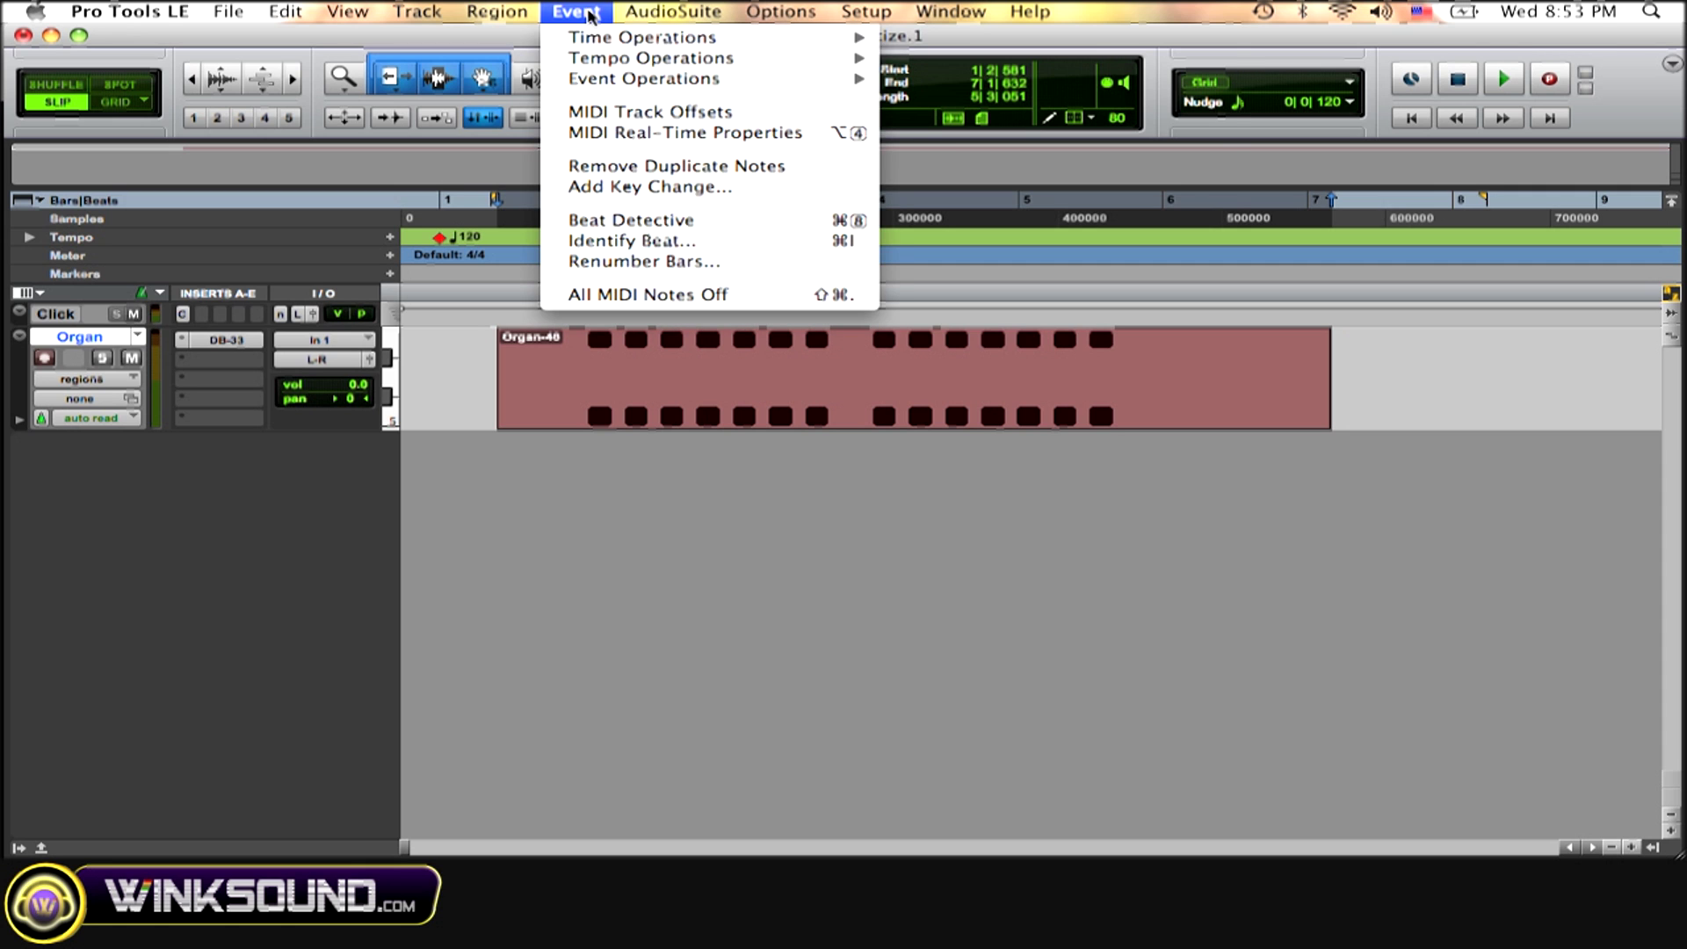
mouse_move(645, 79)
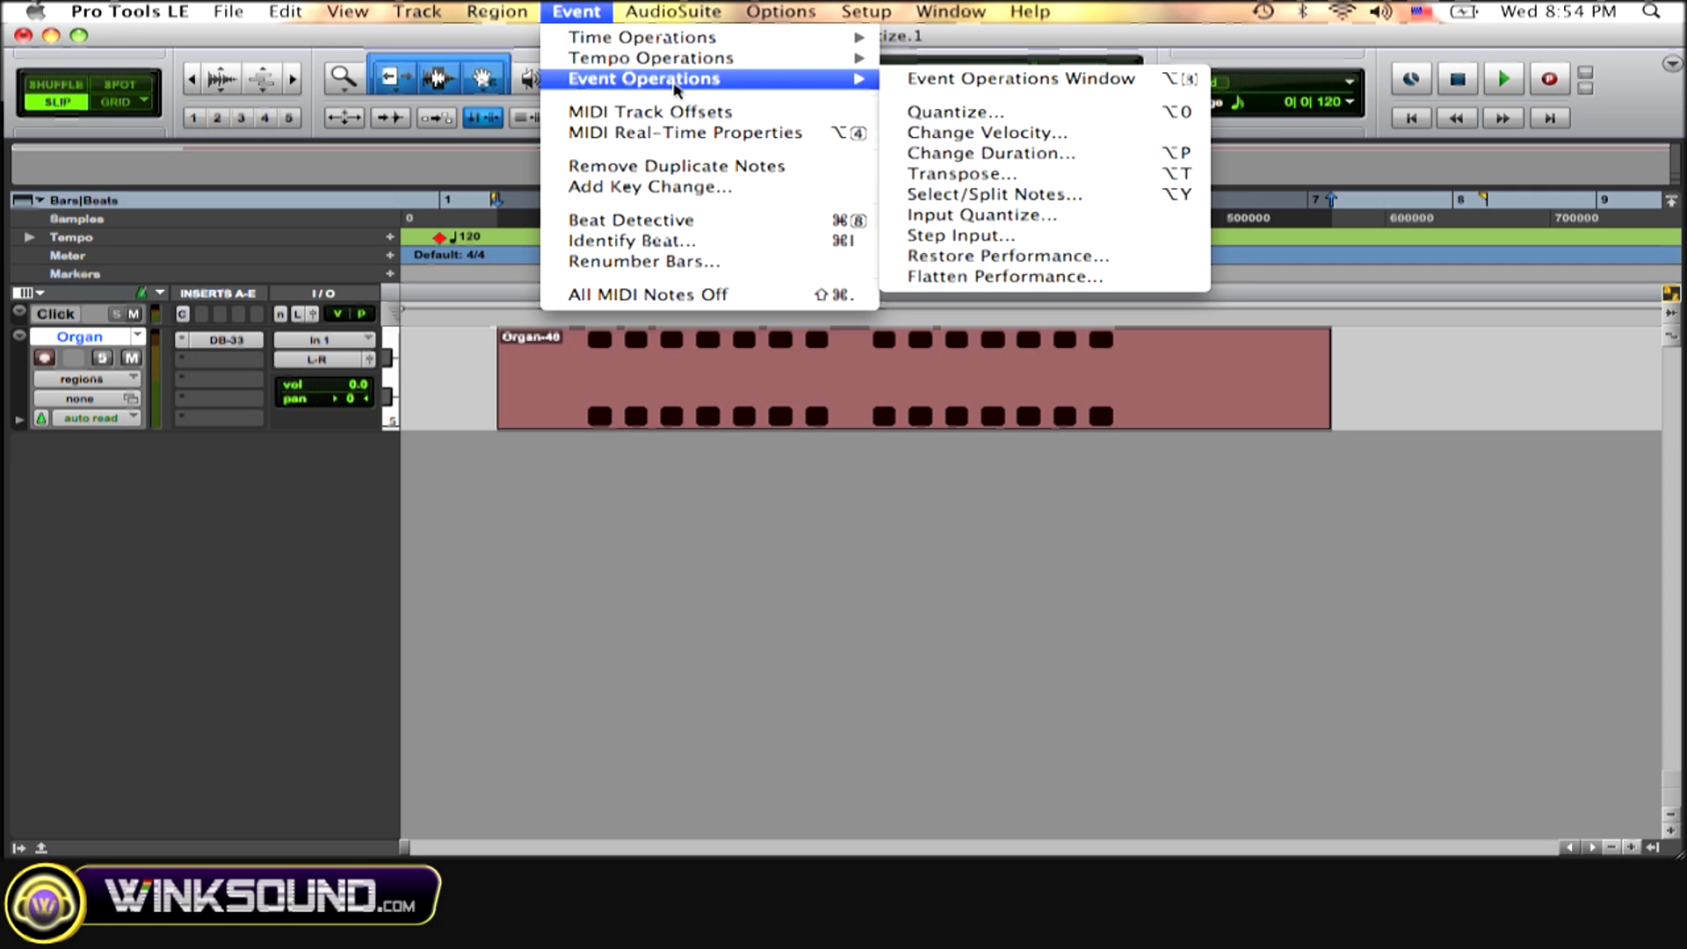
- Open the Quantize event operation, move its window left, and show the grid-value choices
left_click(935, 116)
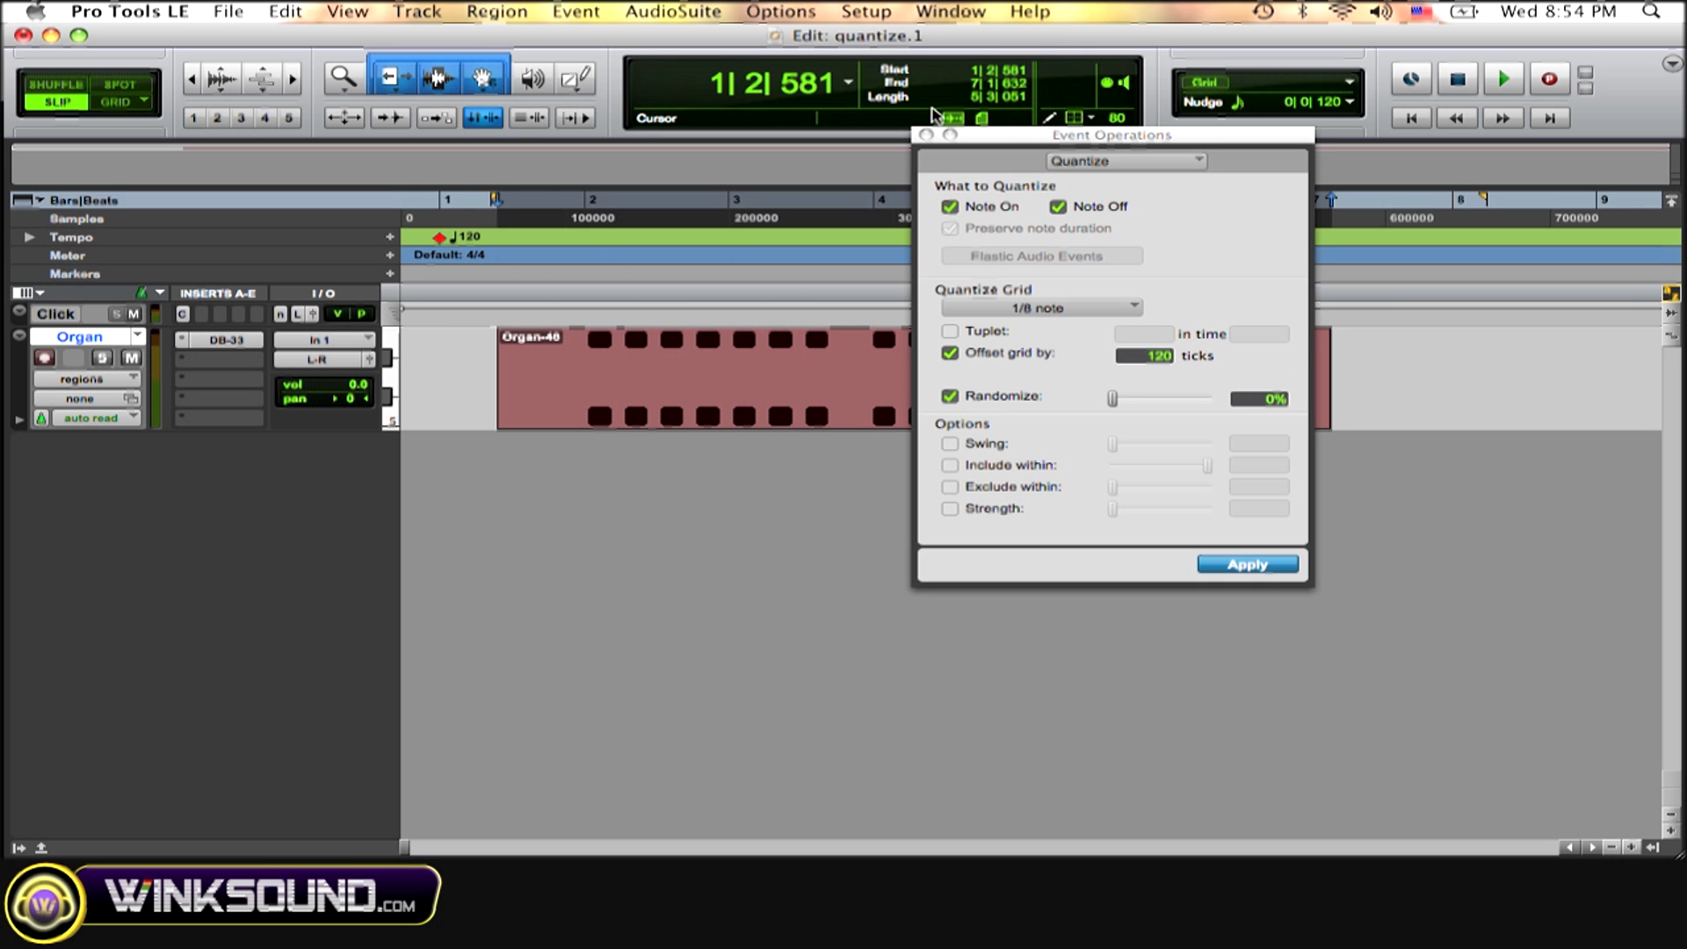
mouse_move(992, 147)
left_mouse_down()
mouse_move(369, 247)
mouse_move(142, 140)
left_mouse_up()
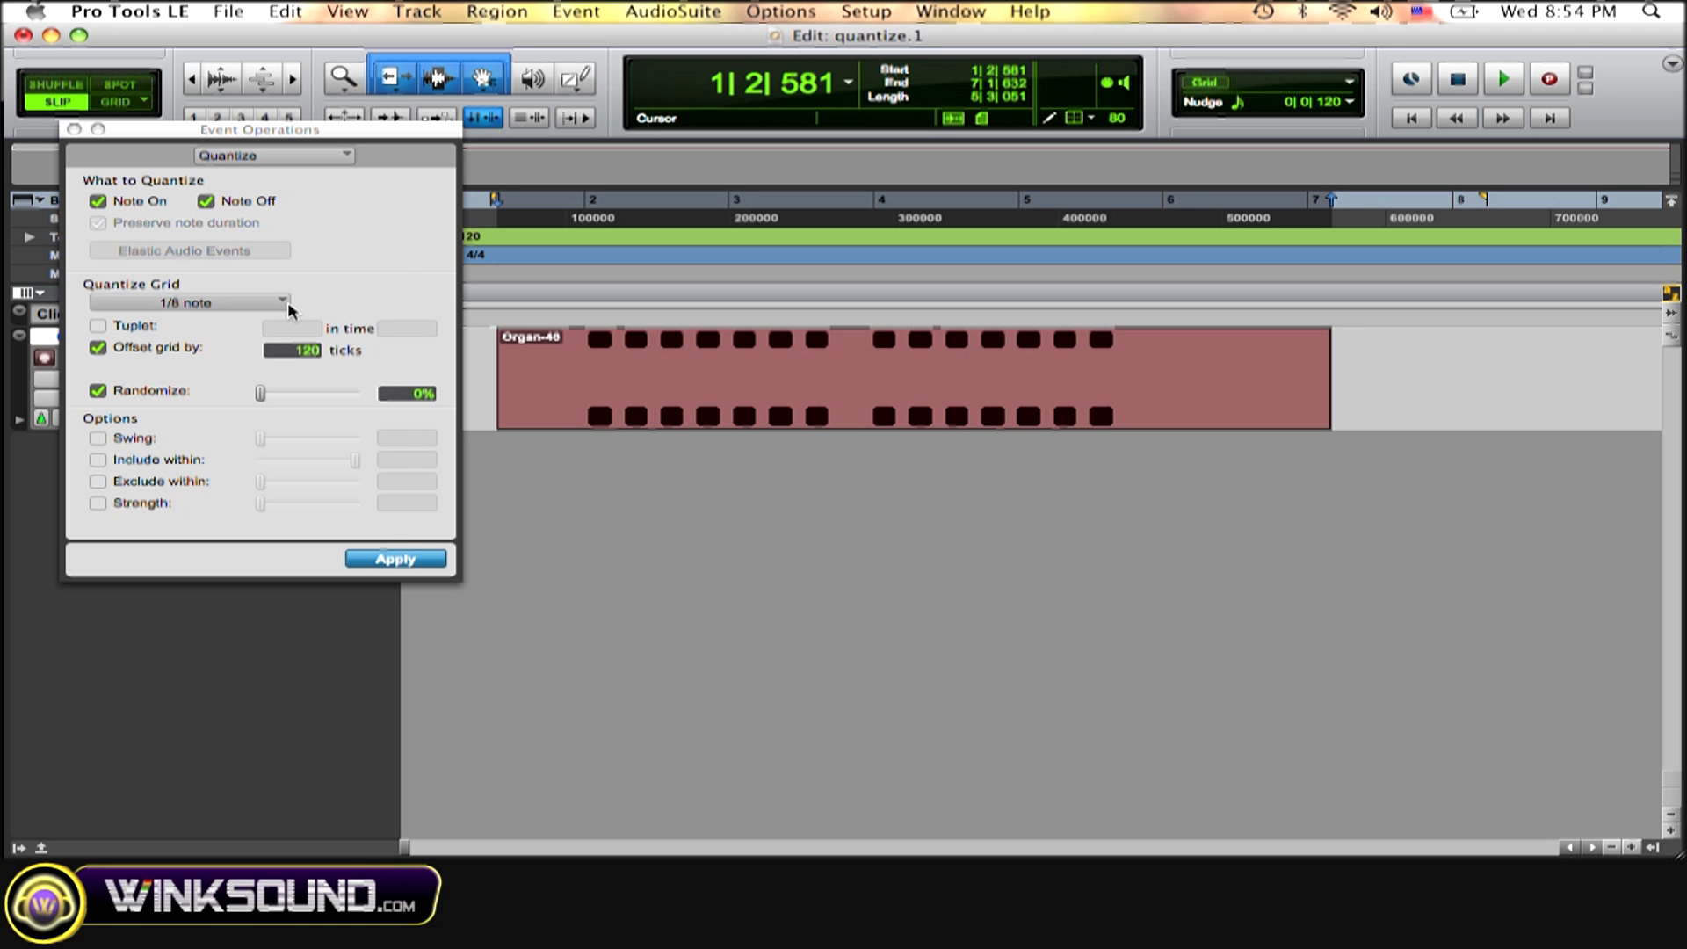
left_click(289, 309)
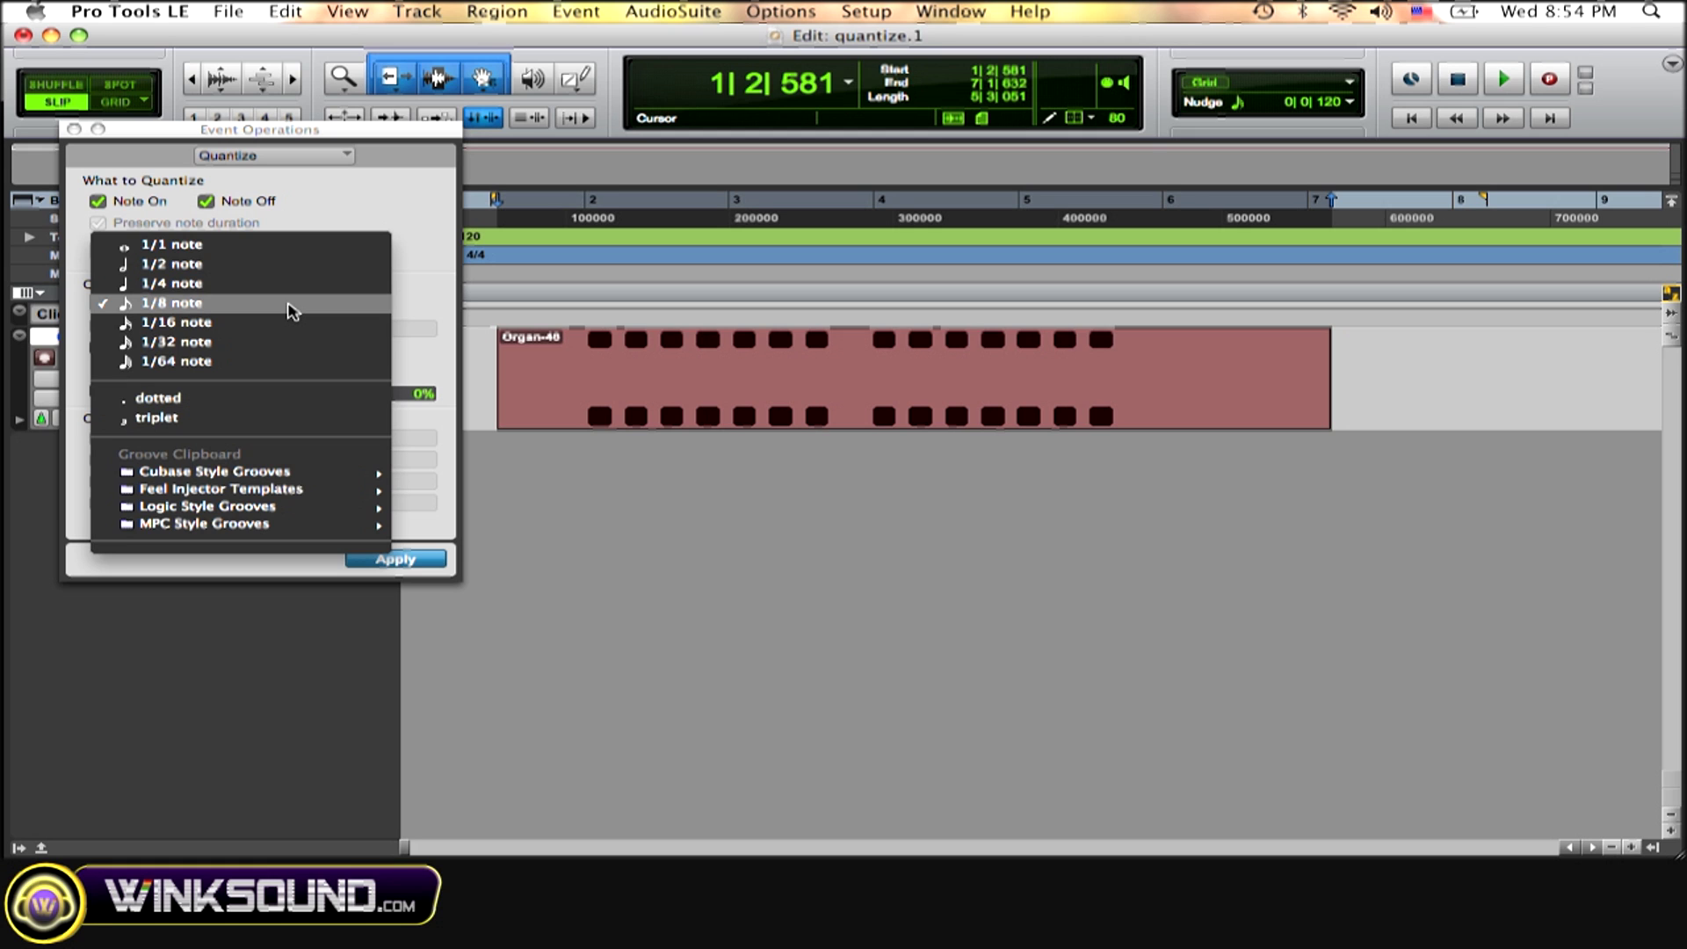
- Quantize Organ-46 to a 1/8-note grid, preserving note durations
left_click(291, 311)
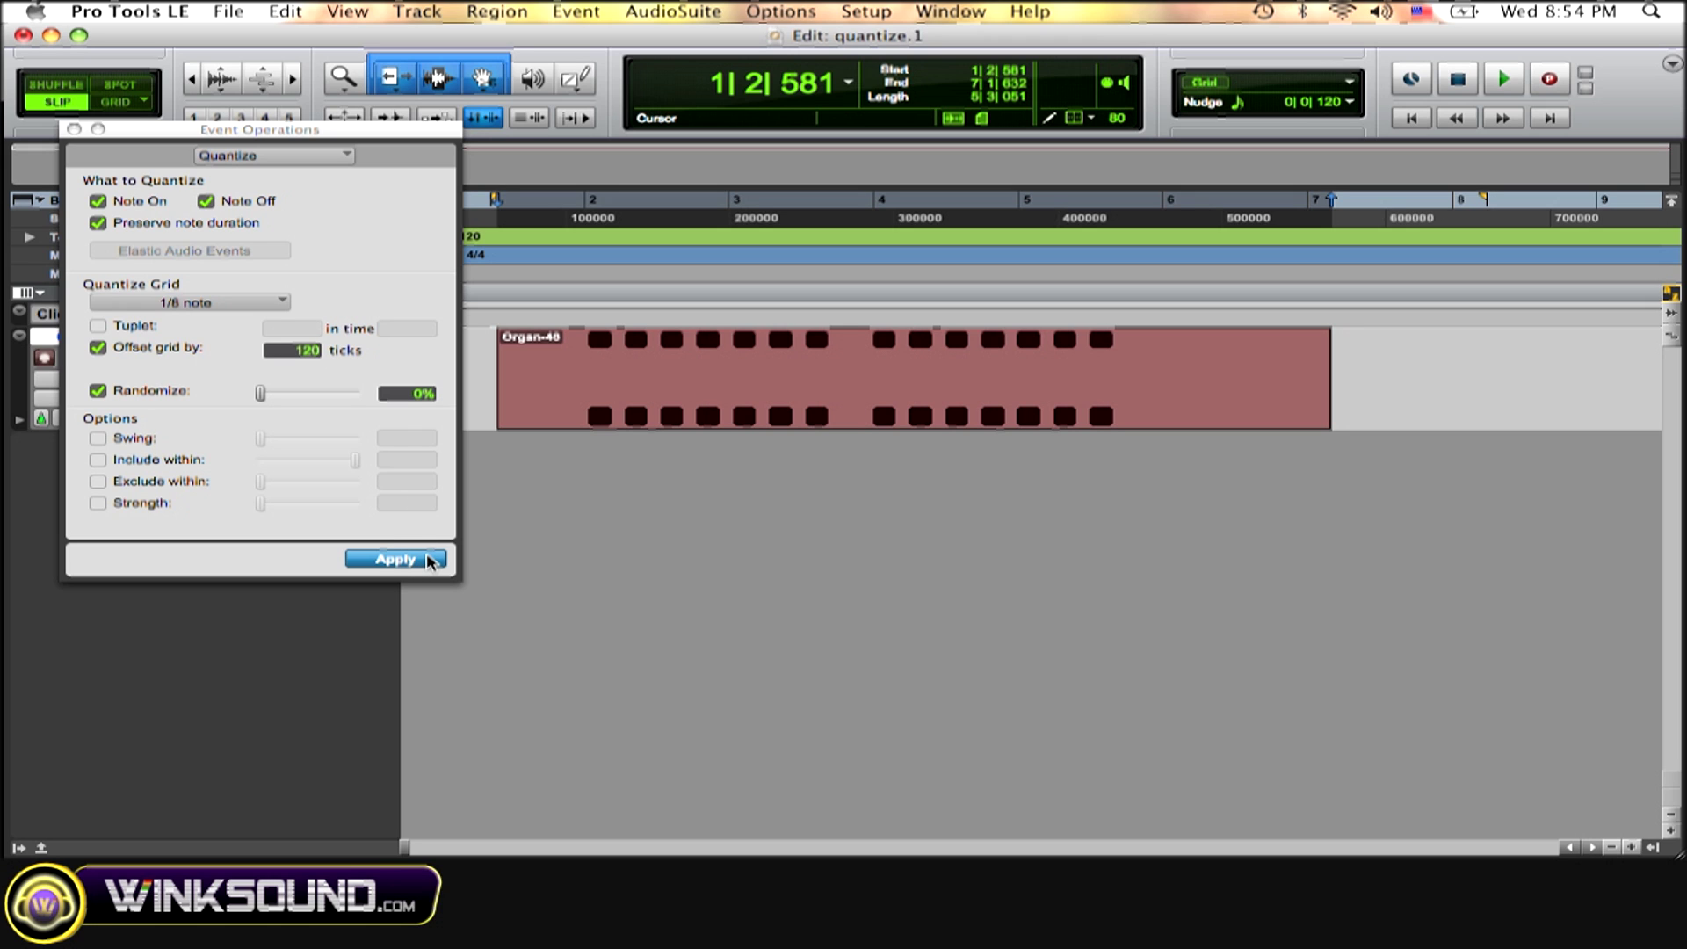
left_click(395, 559)
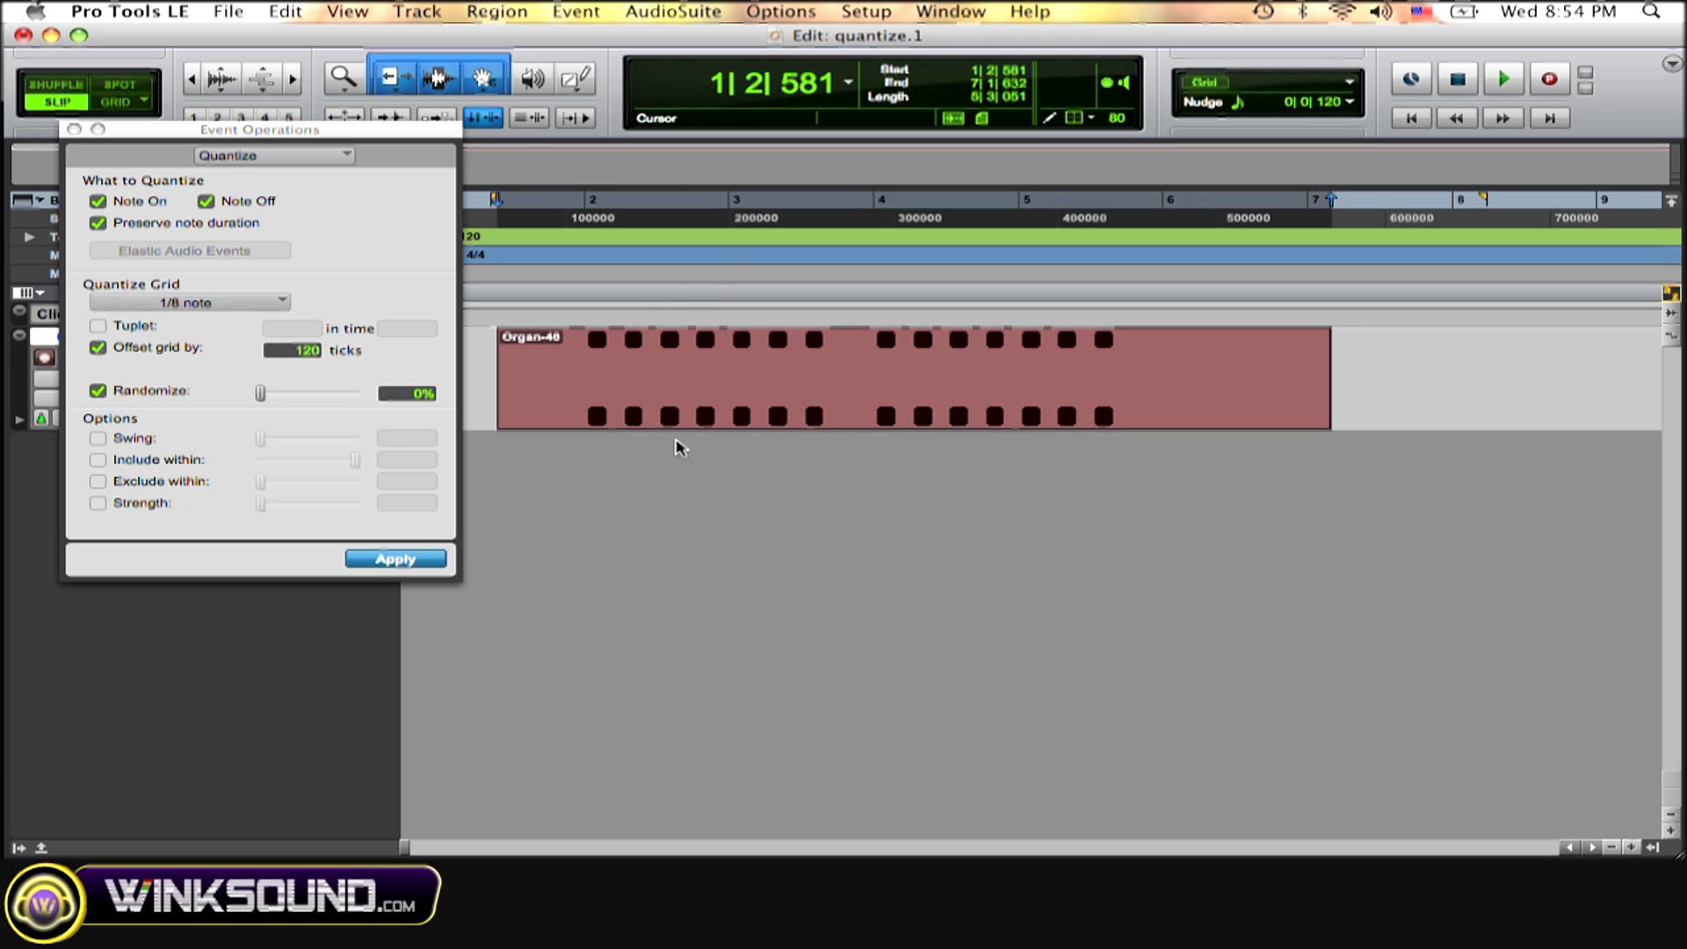
left_click(481, 255)
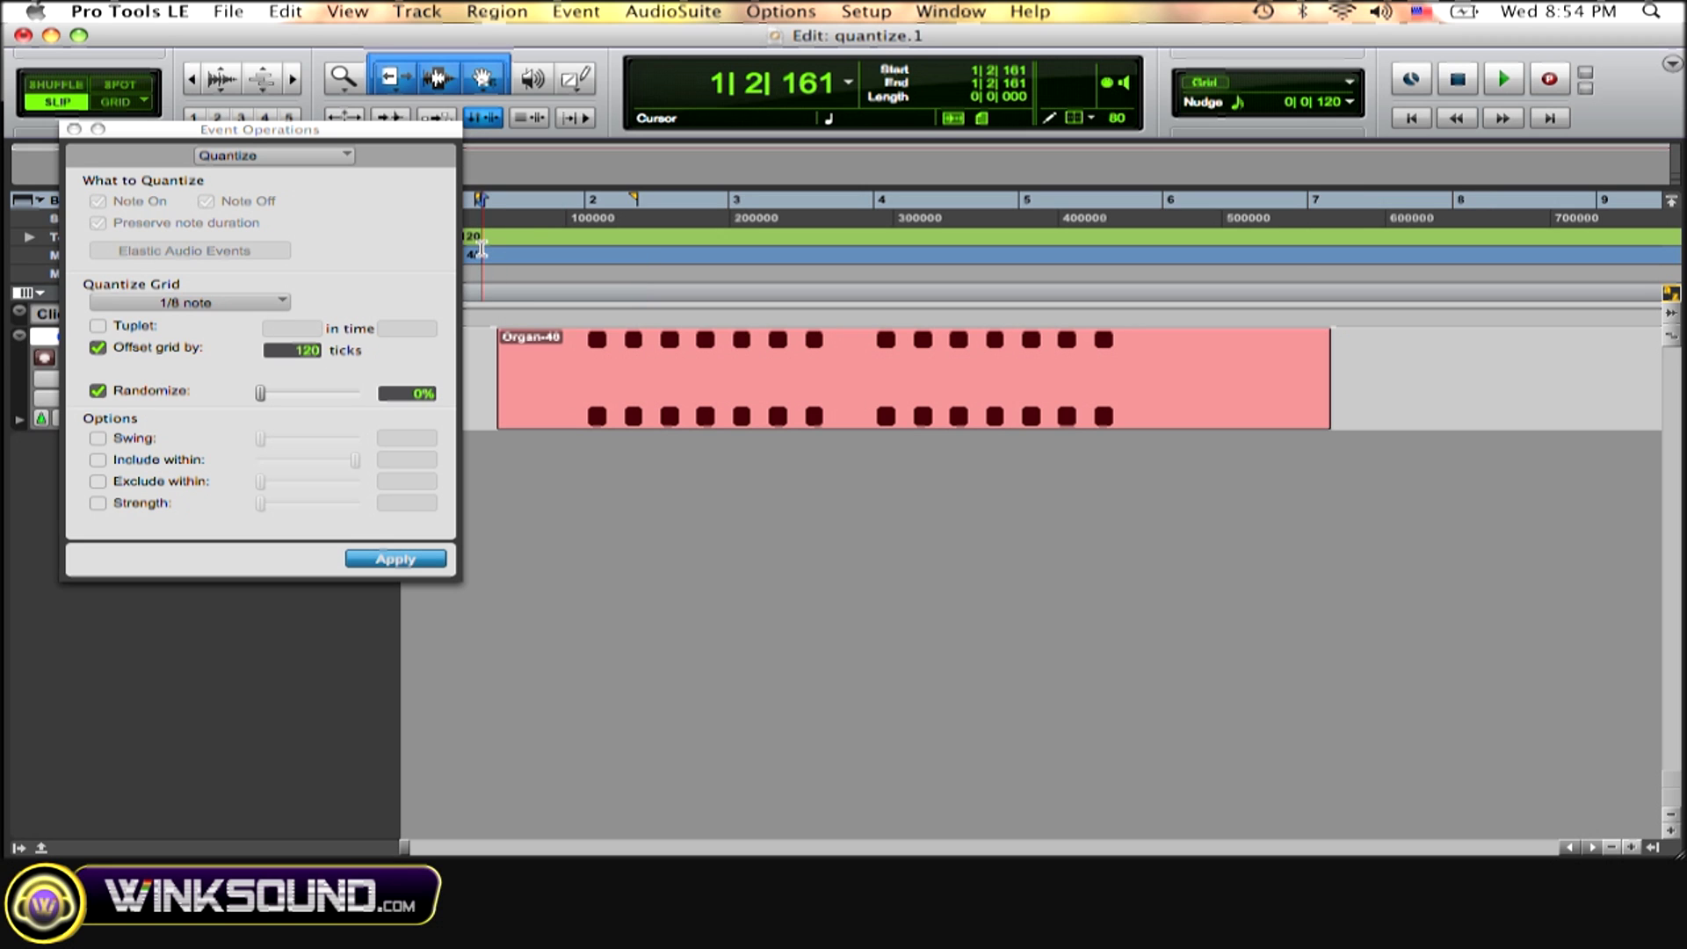
key("space")
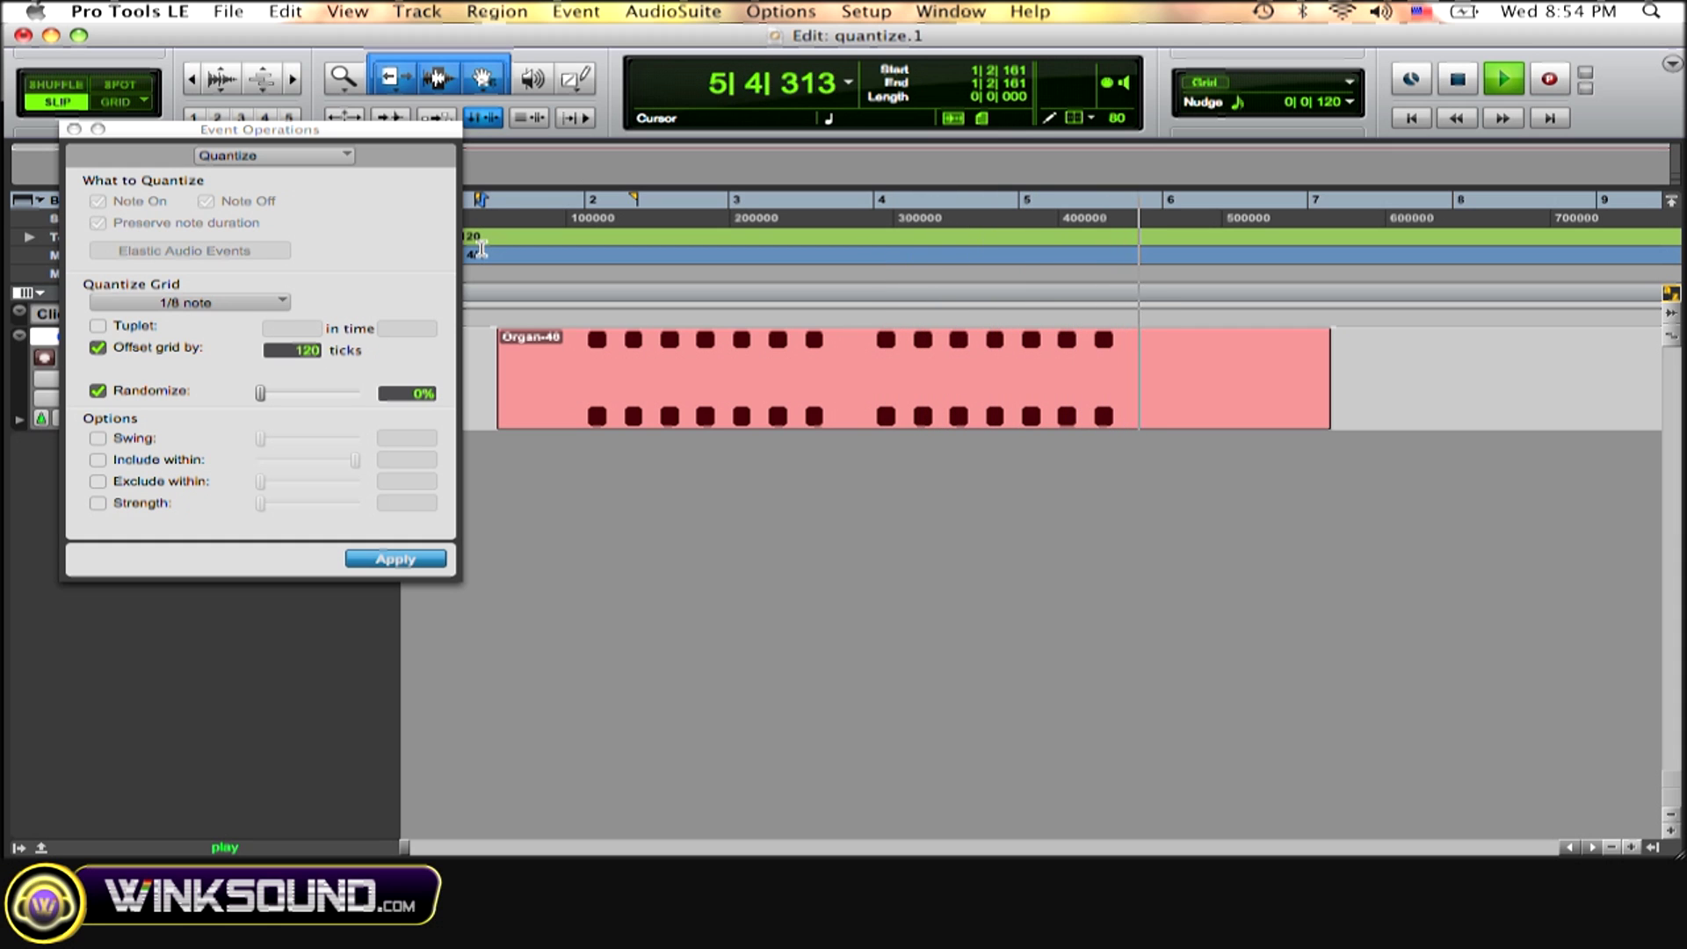
key("space")
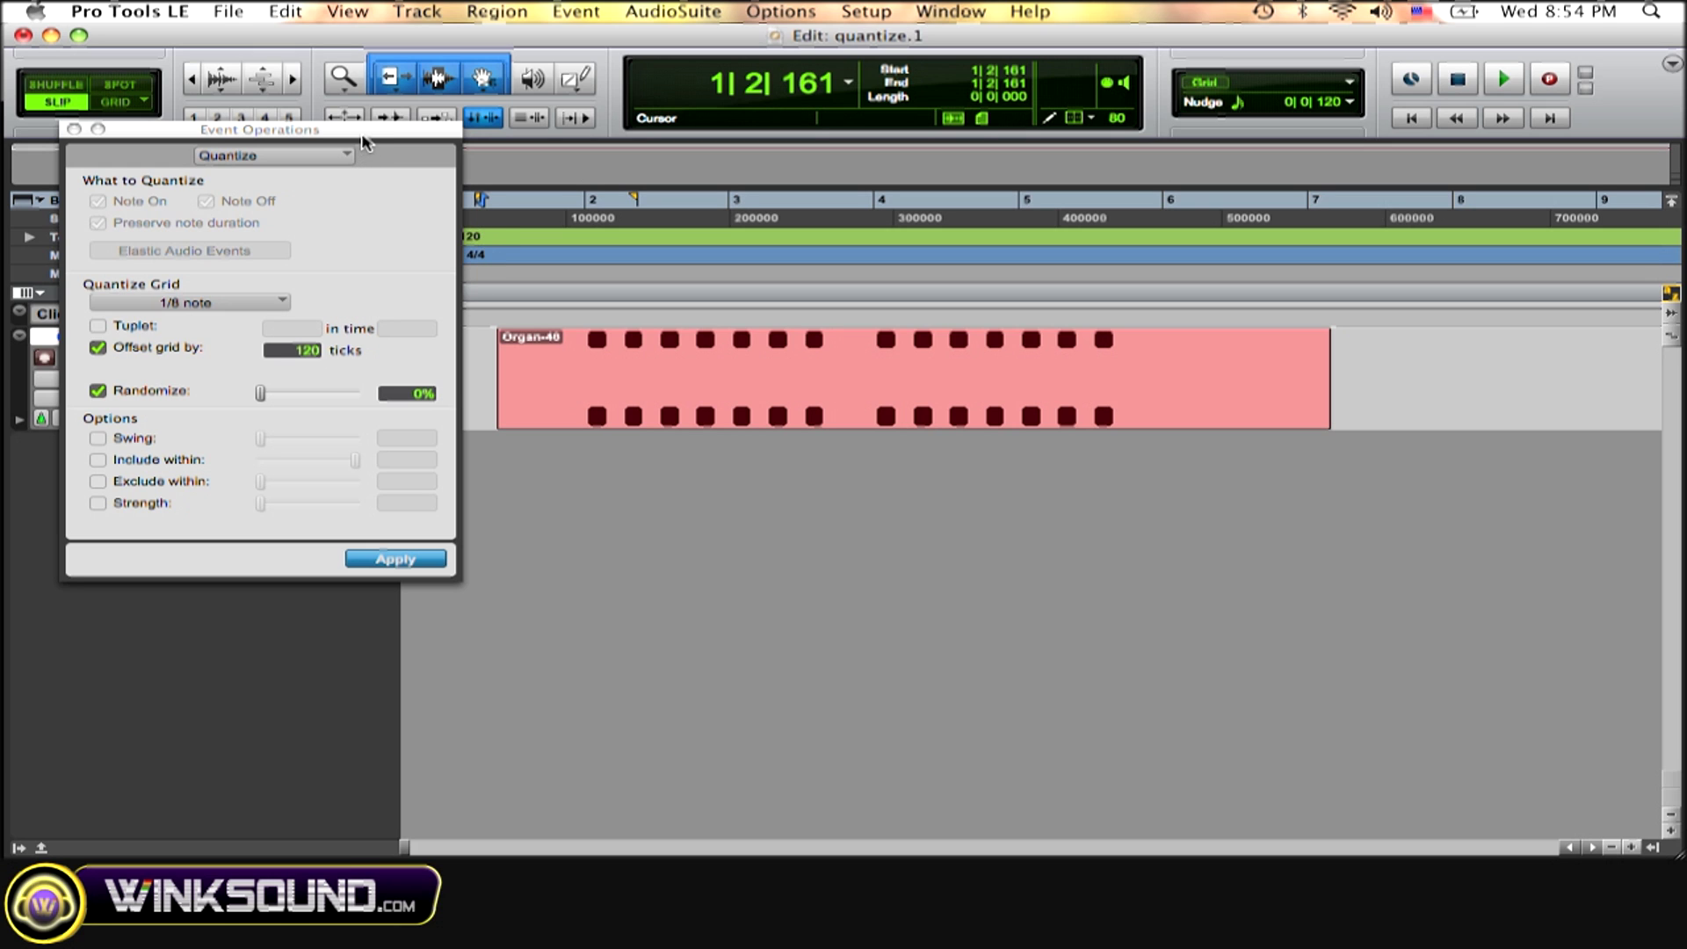
- Enable Swing in the quantize settings and reselect the Organ-46 region
mouse_move(364, 142)
left_mouse_down()
mouse_move(487, 127)
mouse_move(495, 77)
mouse_move(475, 50)
left_mouse_up()
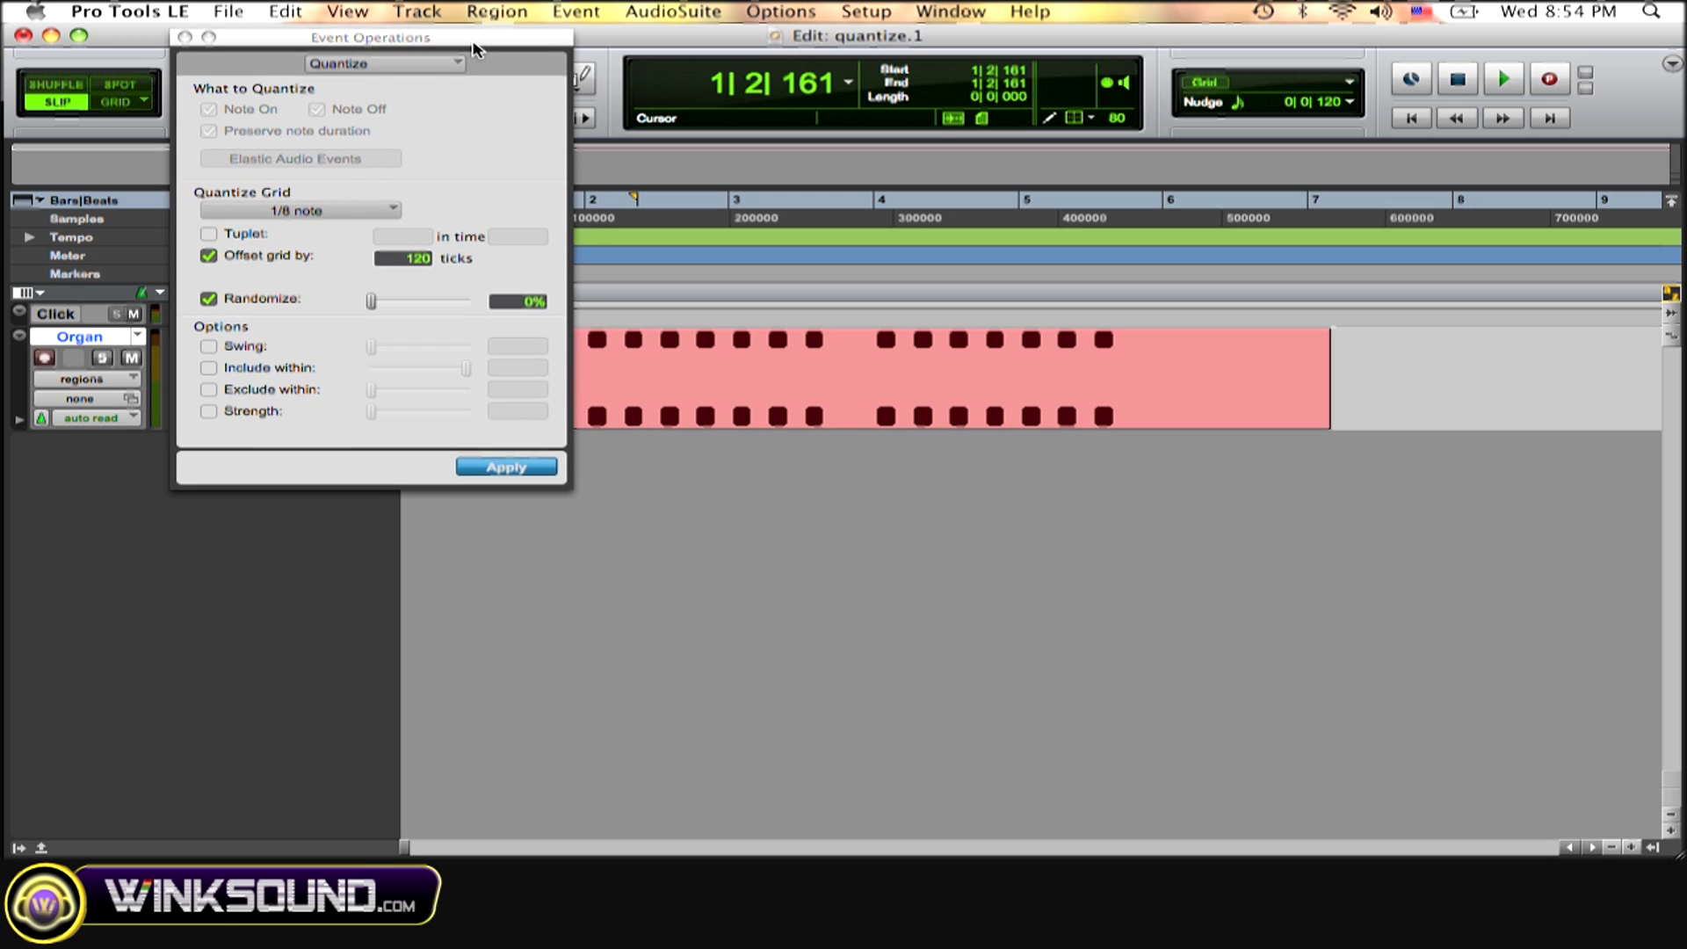
left_click(209, 346)
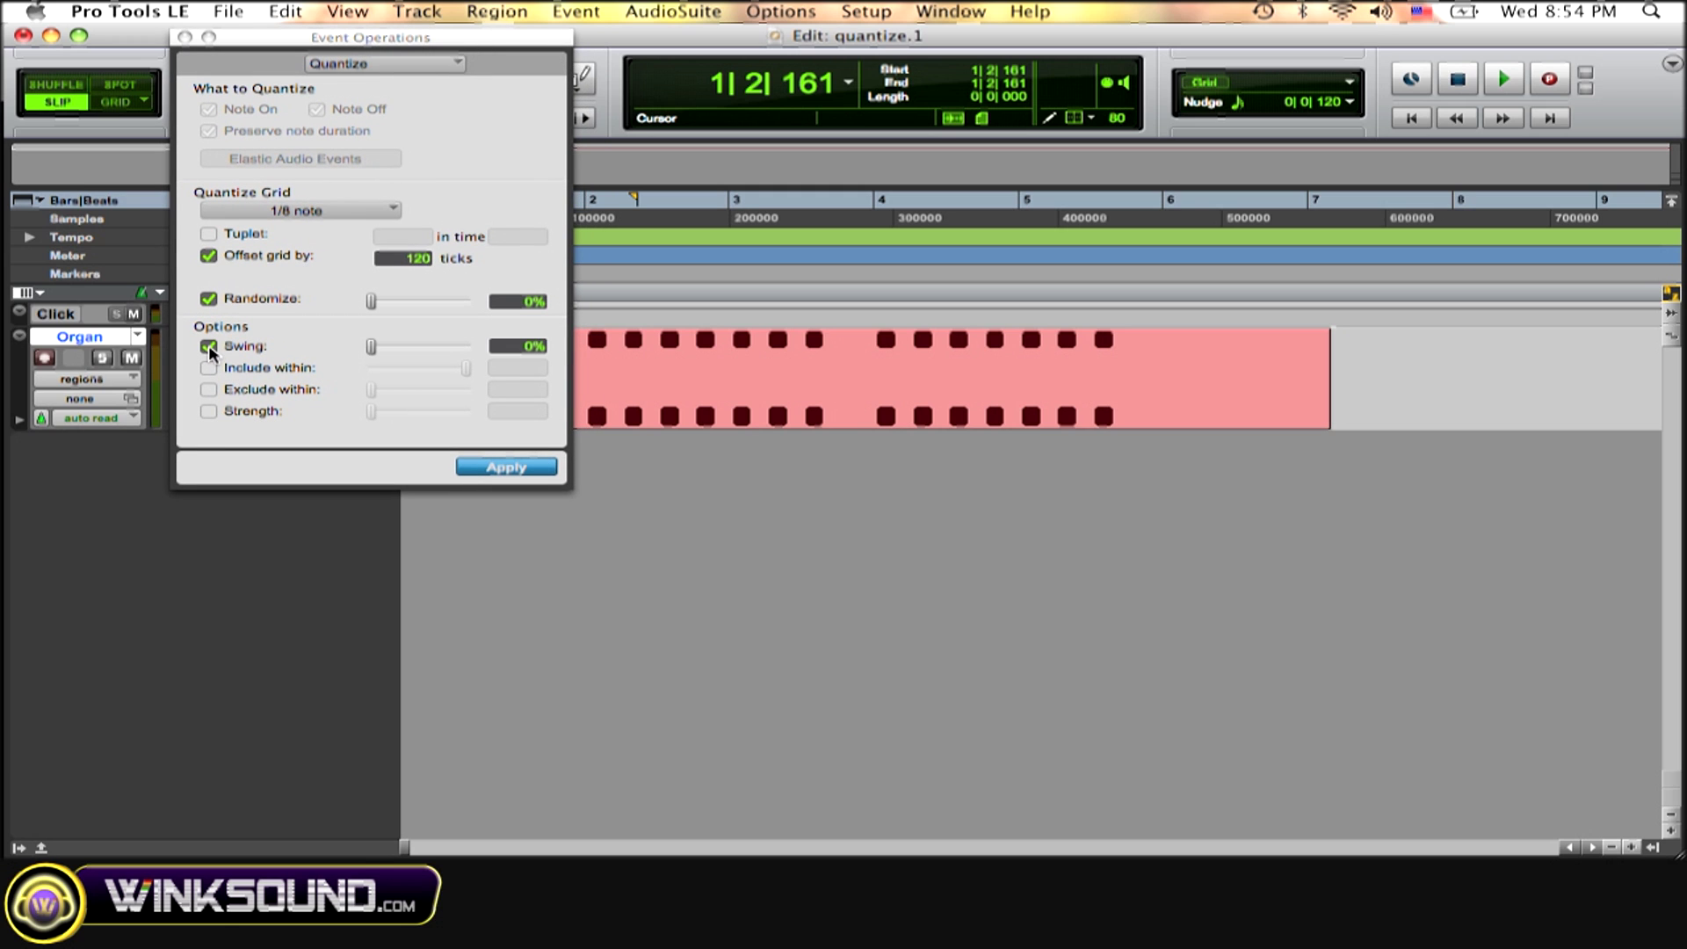
left_click(700, 388)
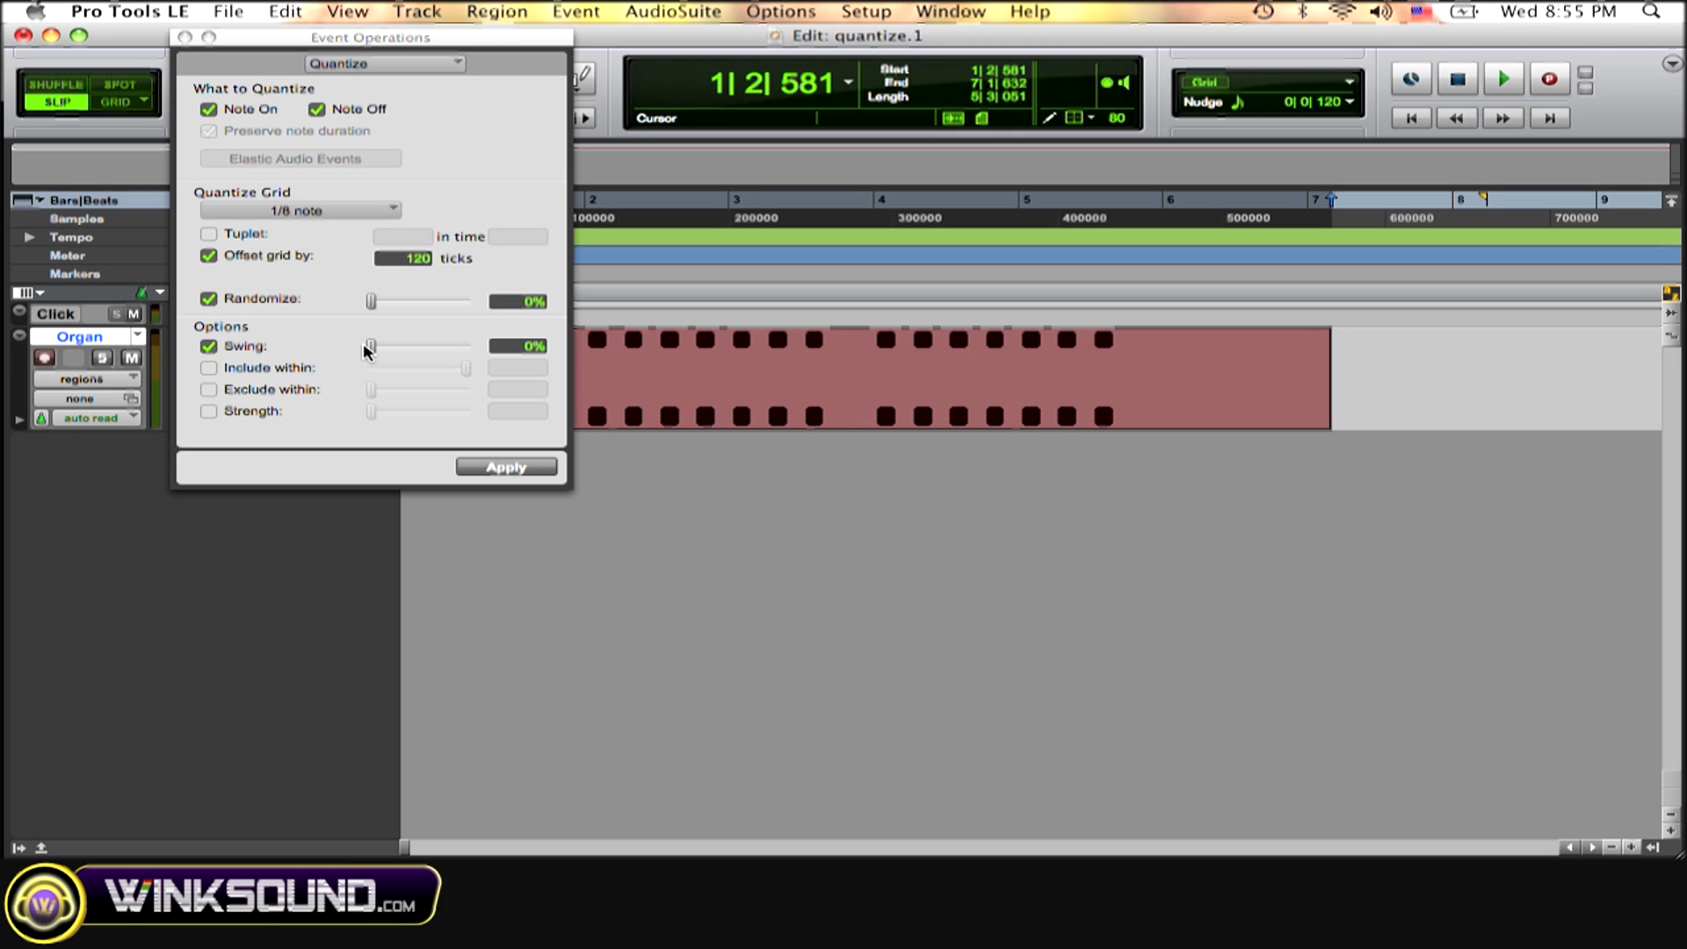
- Set the swing amount to about 208% and re-quantize the notes
mouse_move(374, 348)
left_mouse_down()
mouse_move(502, 353)
mouse_move(366, 343)
left_mouse_up()
left_click_drag(369, 346, 519, 359)
left_click_drag(494, 348, 452, 346)
left_click(505, 468)
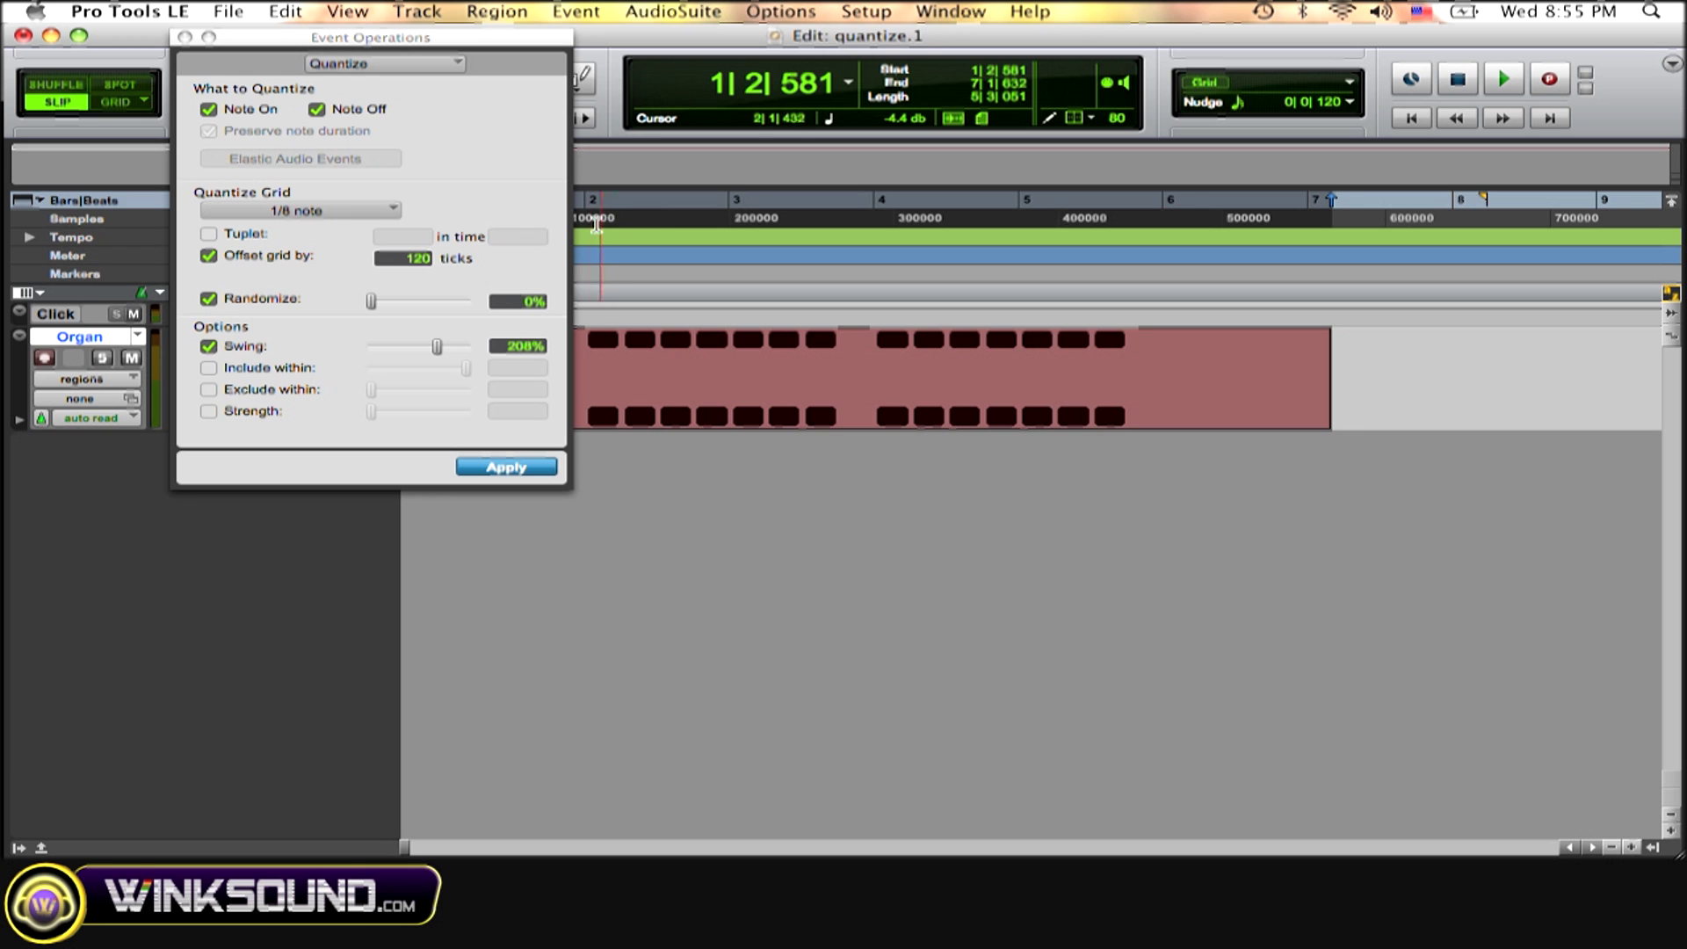
- Deselect at bar 2 and play the swung Organ-46 part to about bar 6
left_click(588, 221)
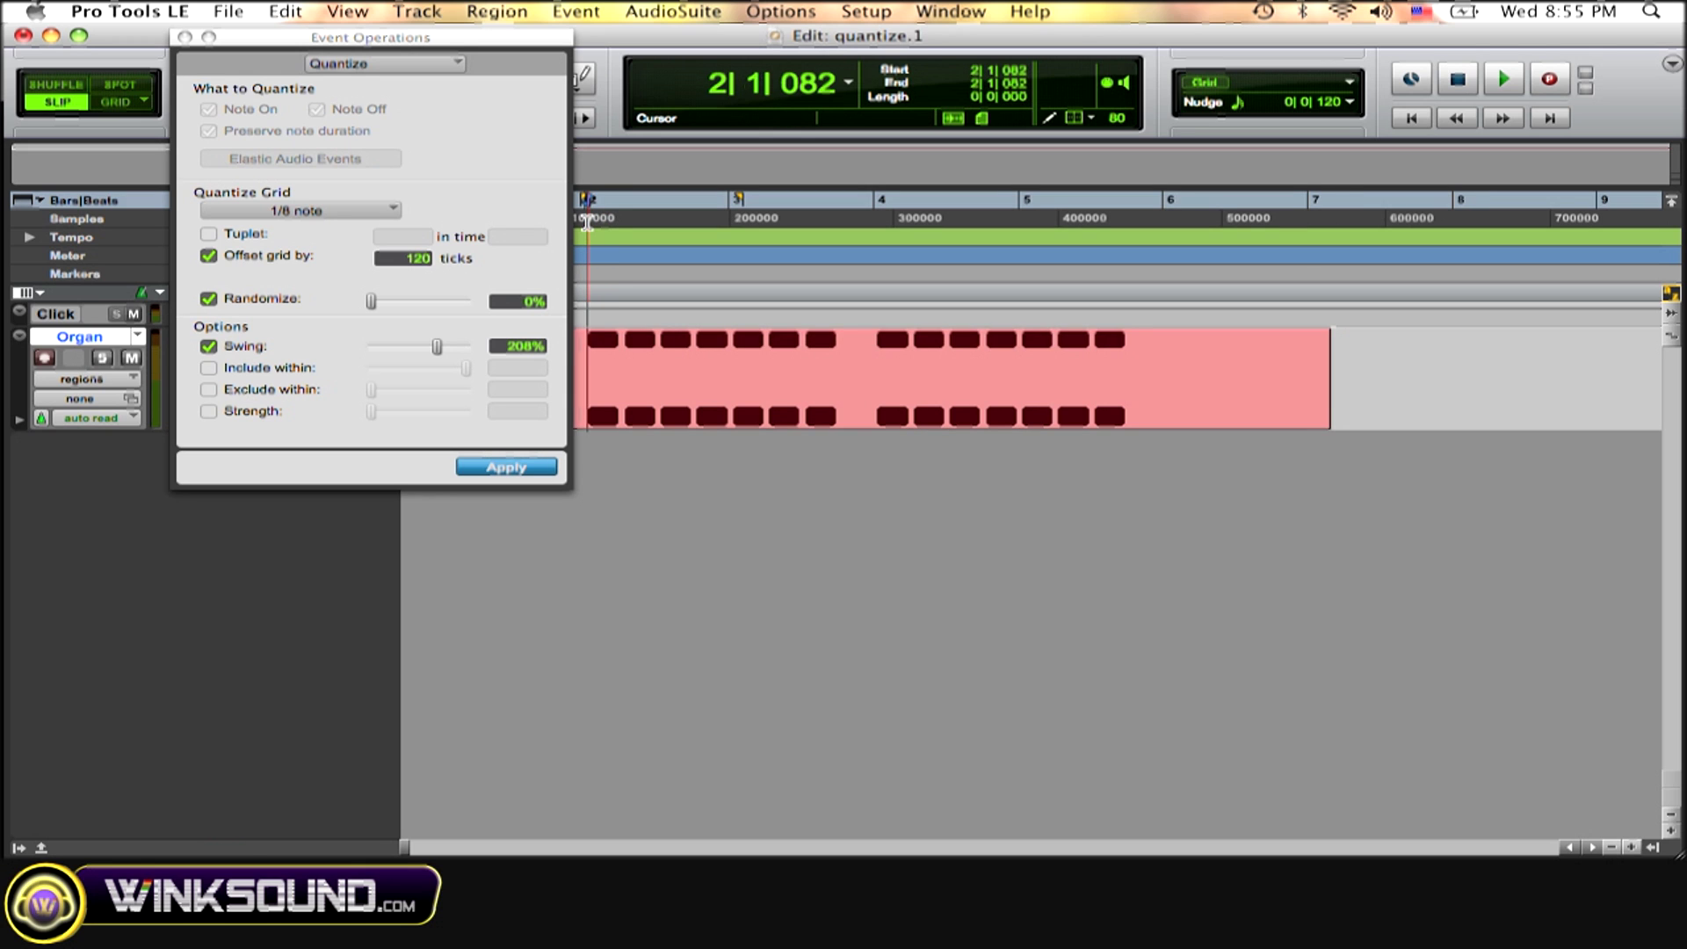
key("space")
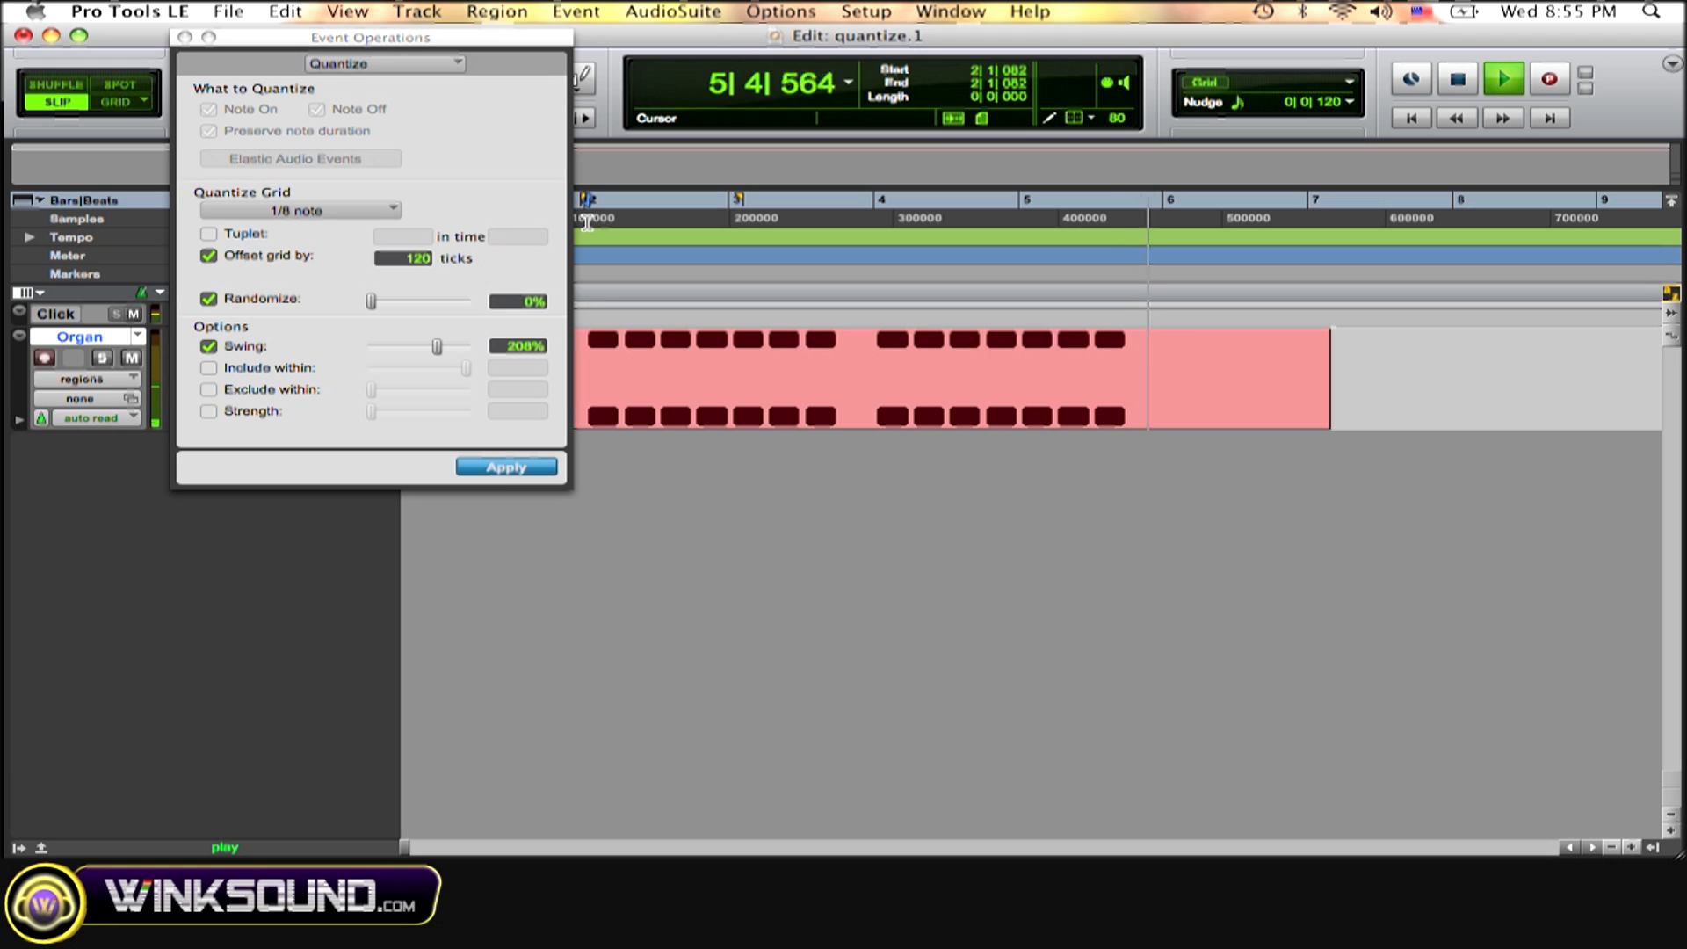
key("space")
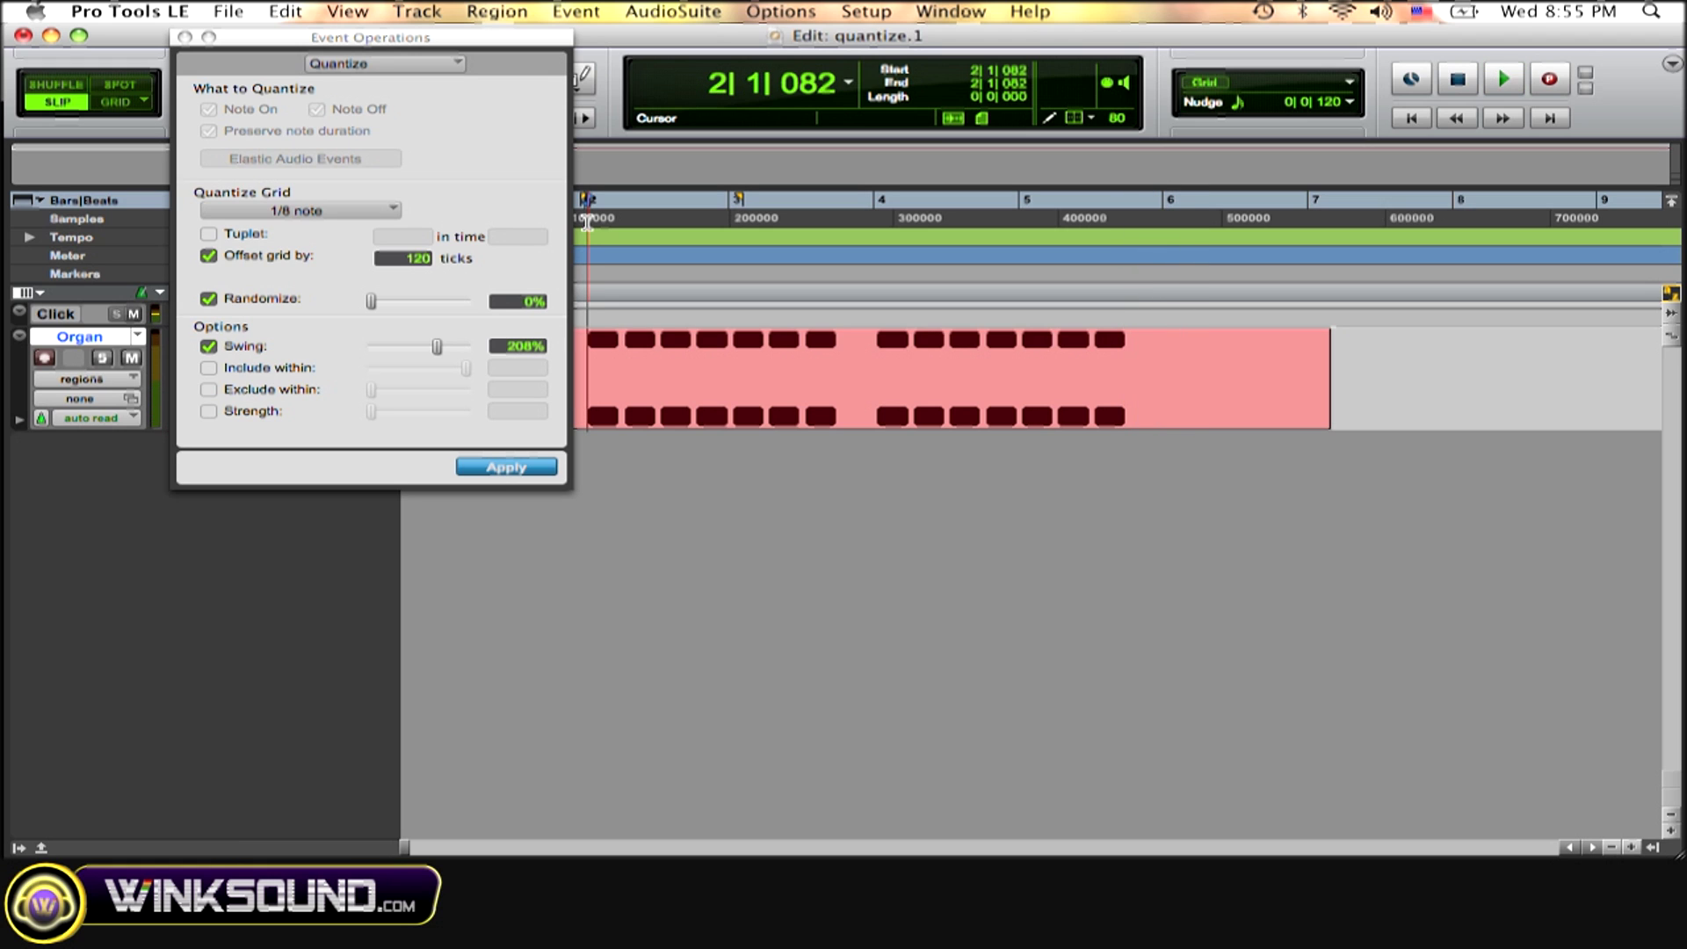